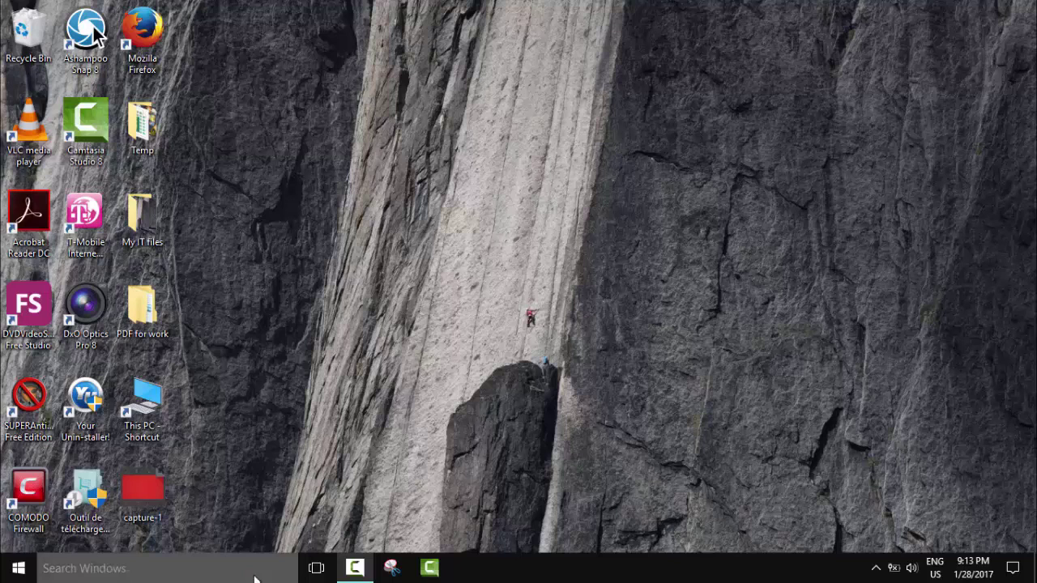
# Search Windows for "device manager" and open Device Manager
pyautogui.click(222, 577)
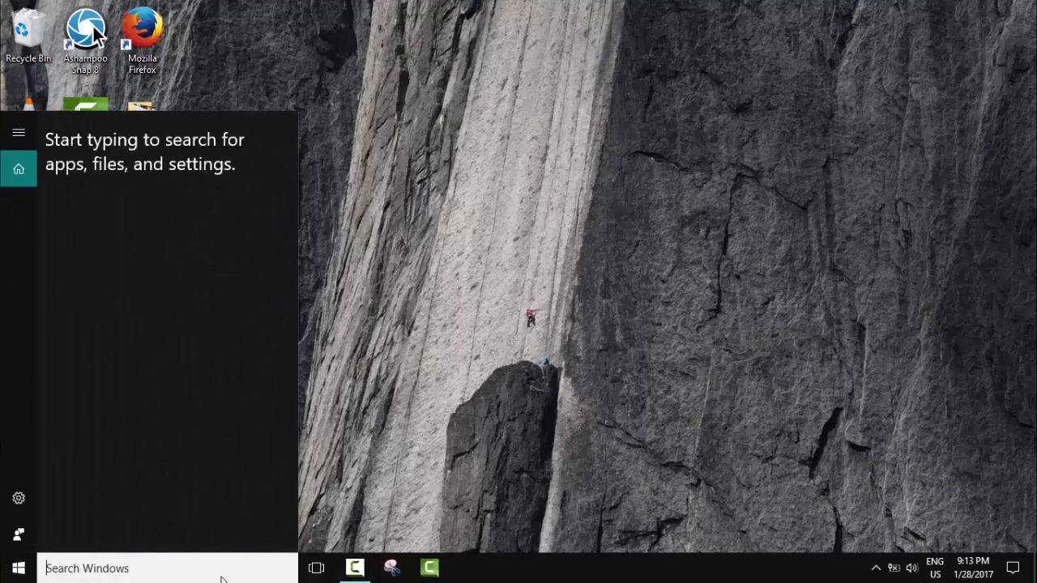
pyautogui.write('device manager')
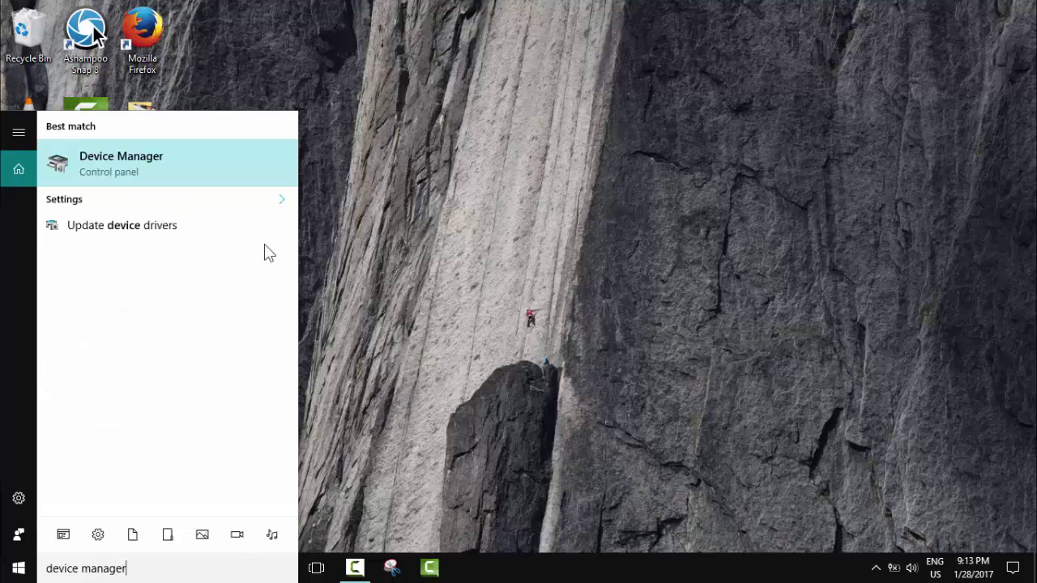
pyautogui.click(158, 162)
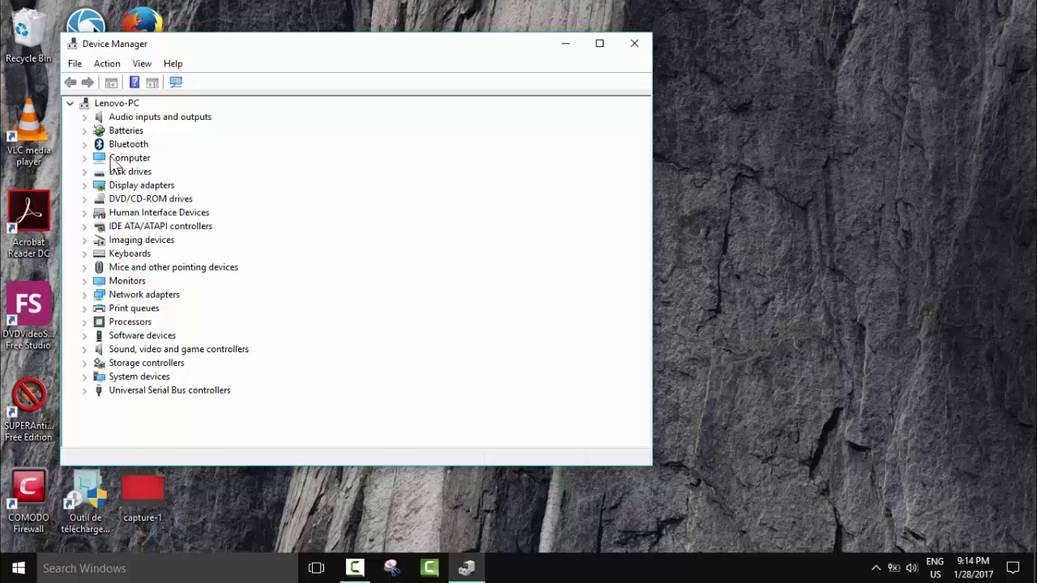
# Open the properties of the Intel(R) Wireless Bluetooth(R) adapter and check its device status
pyautogui.click(85, 144)
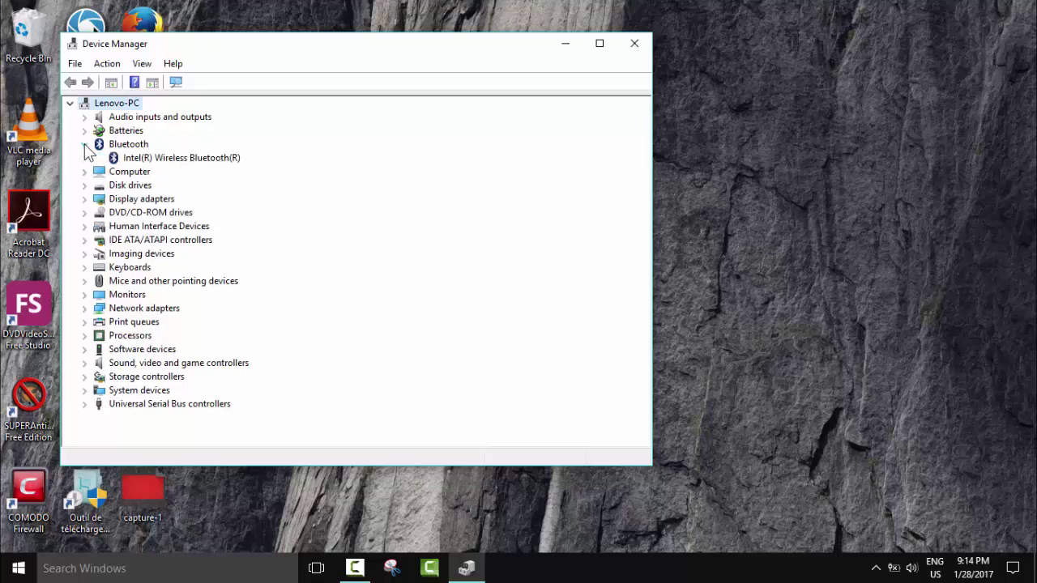
pyautogui.click(134, 157)
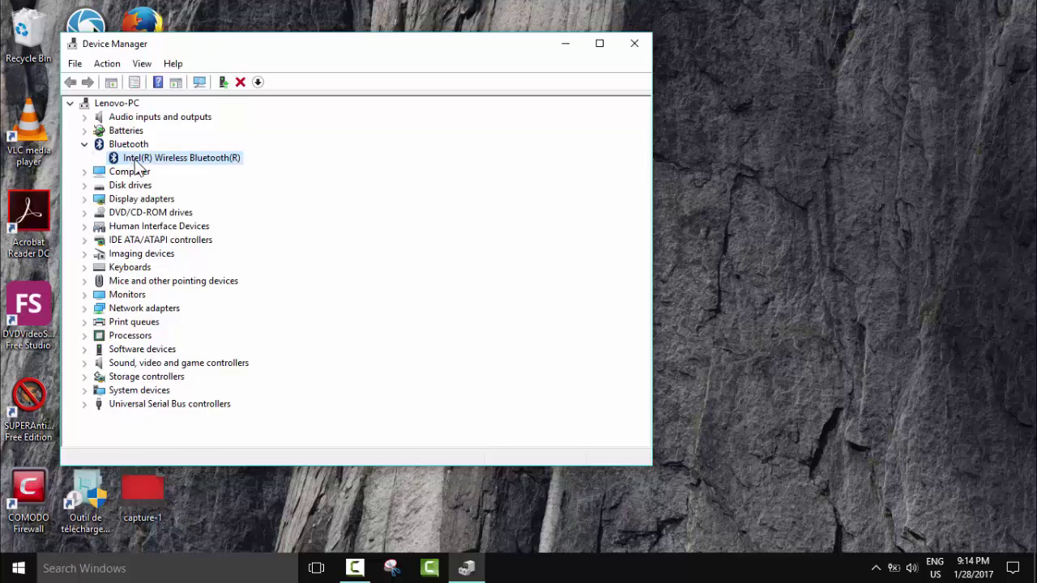
pyautogui.rightClick(135, 162)
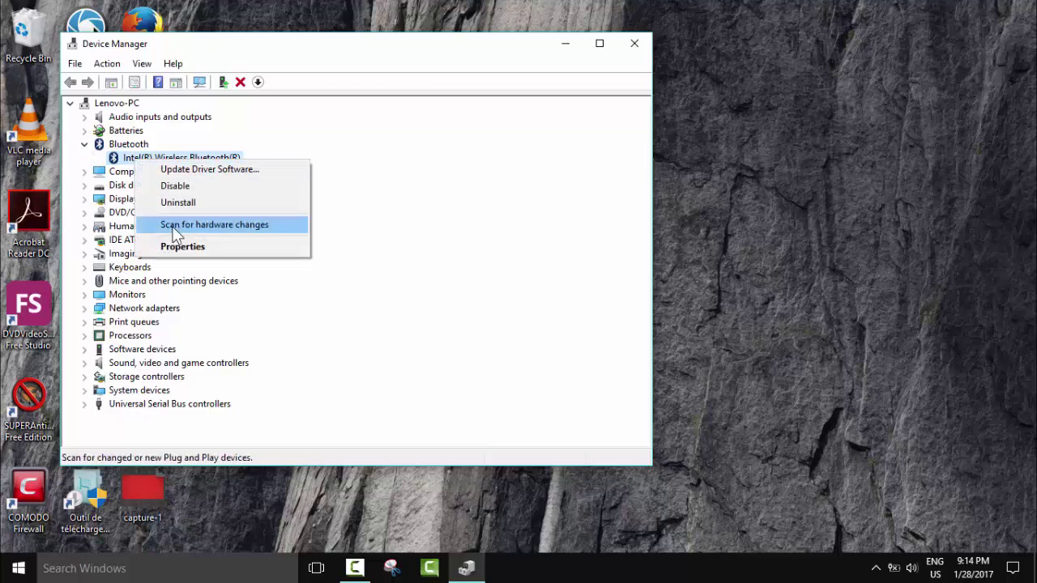
pyautogui.click(178, 247)
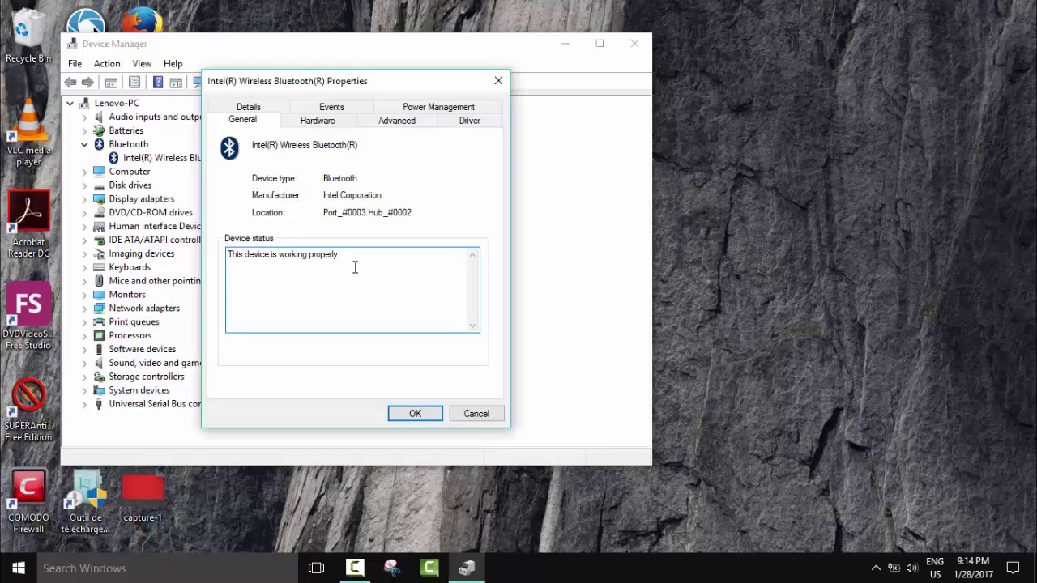
pyautogui.moveTo(354, 258); pyautogui.dragTo(227, 256)
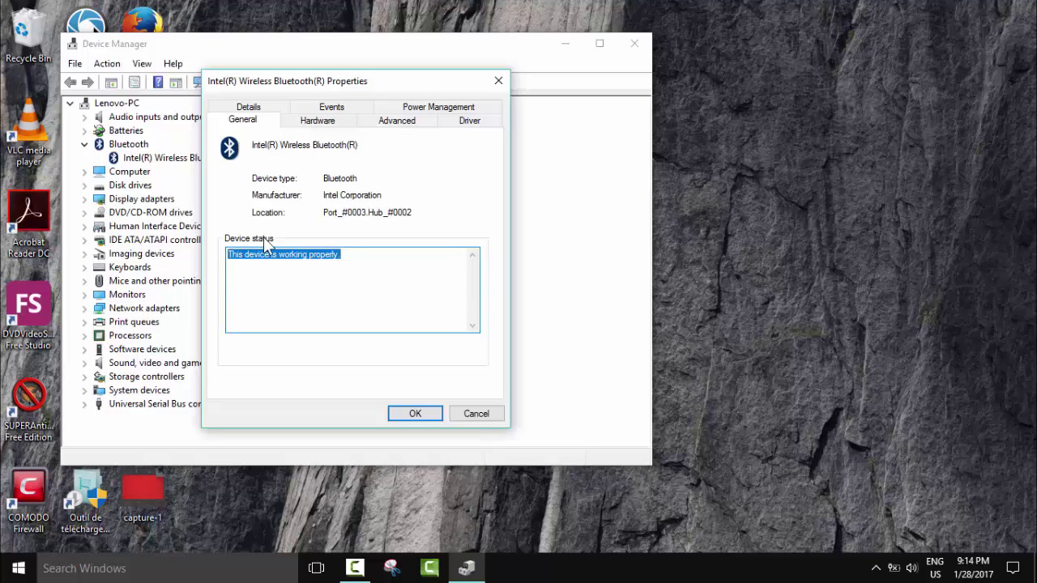
# Review the Bluetooth adapter's hardware, advanced and driver information, including its driver files, driver date and driver version
pyautogui.click(309, 125)
pyautogui.click(412, 122)
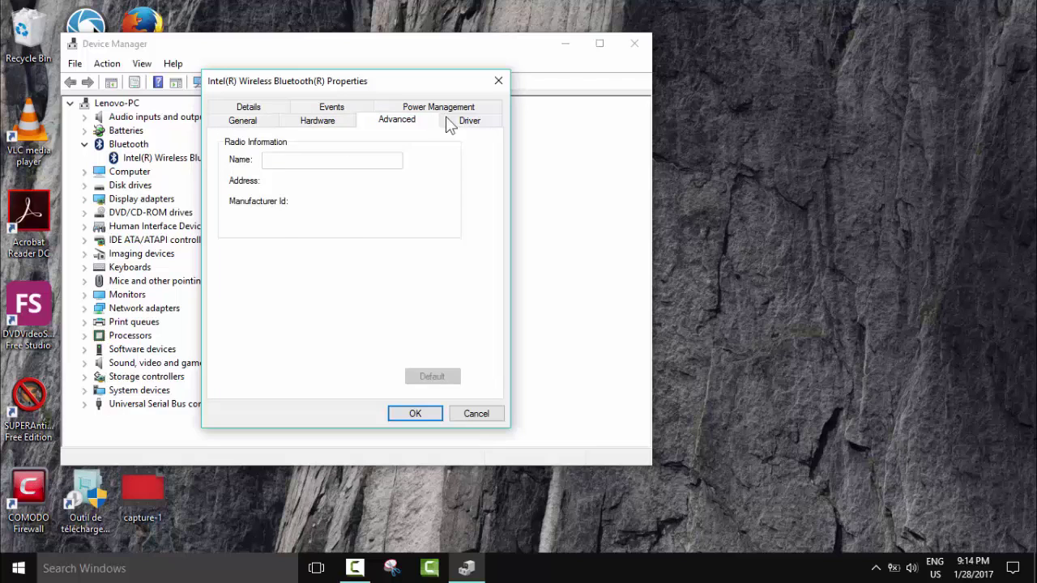
pyautogui.click(464, 126)
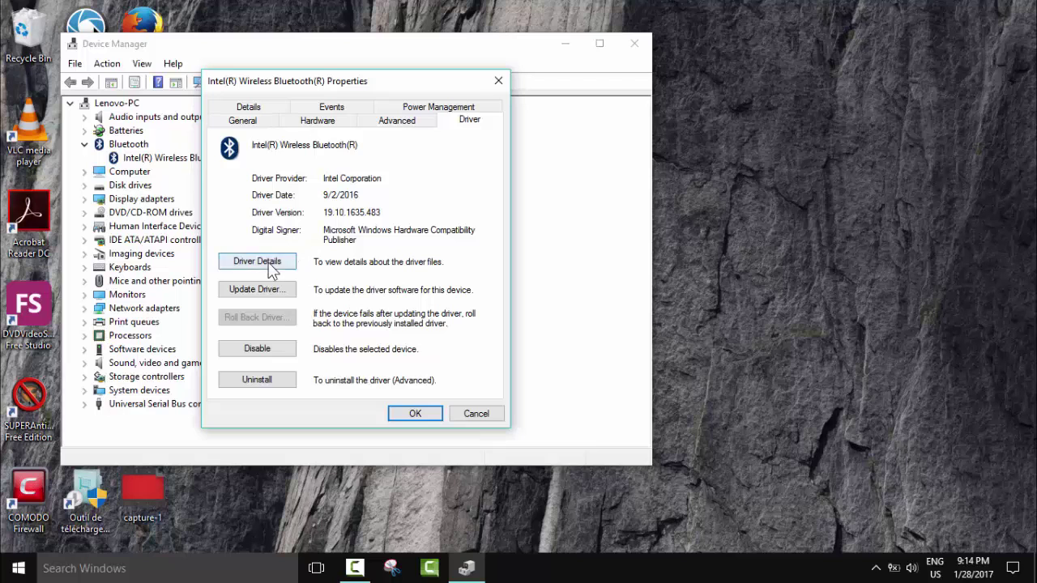
pyautogui.click(271, 269)
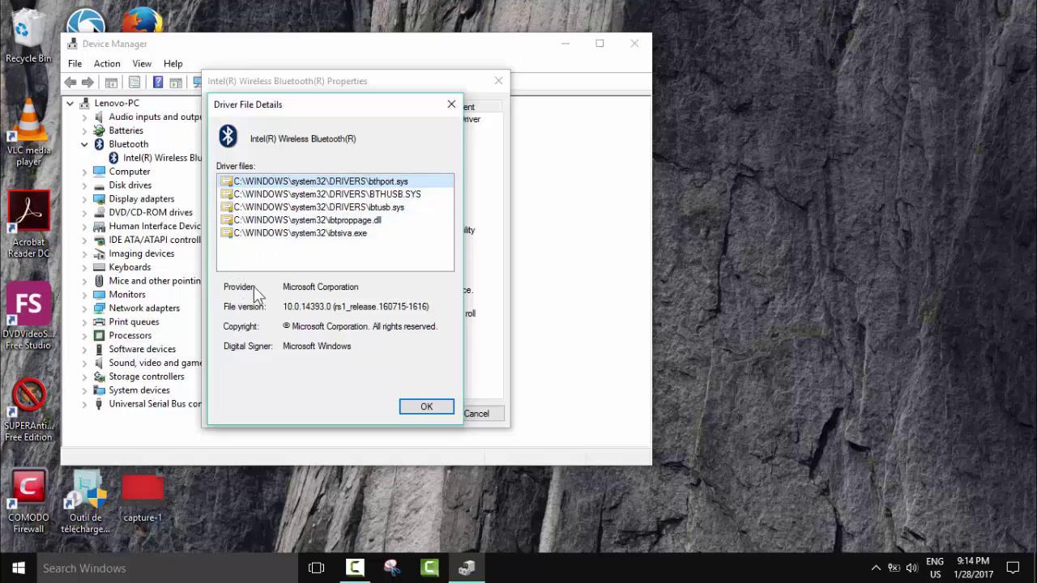
pyautogui.click(411, 409)
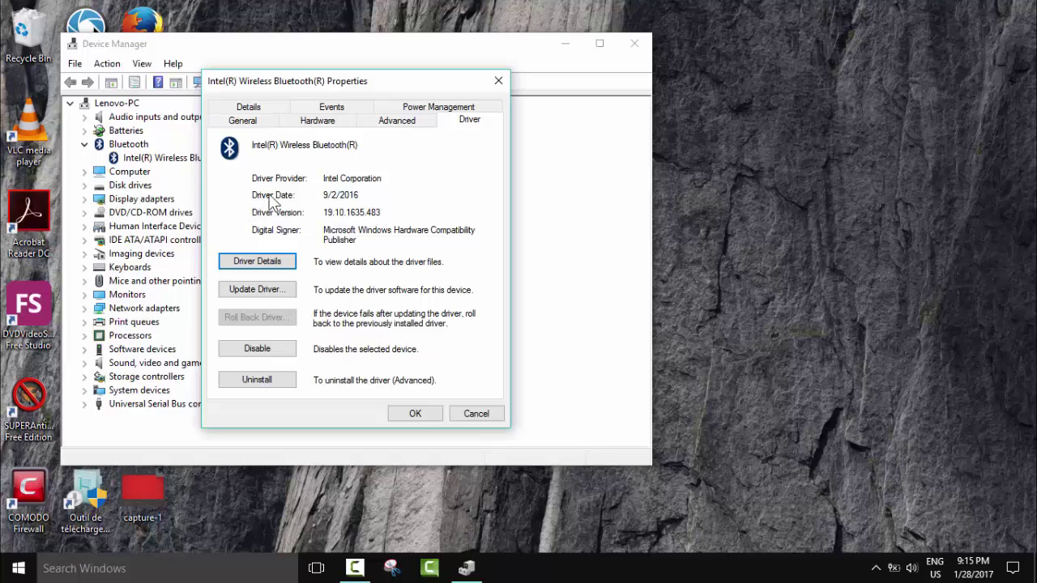
pyautogui.moveTo(365, 195); pyautogui.dragTo(317, 199)
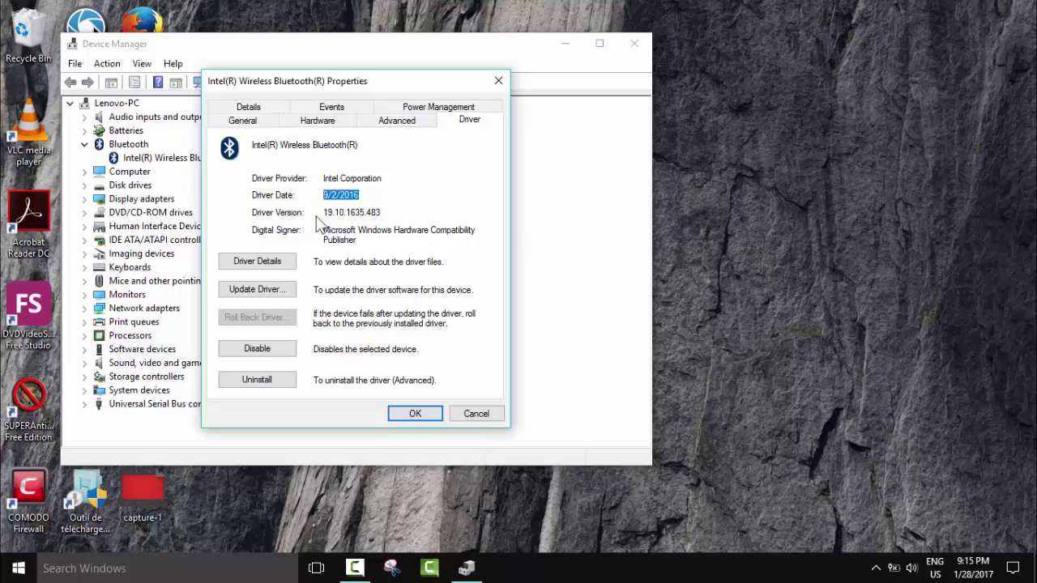
pyautogui.moveTo(382, 213); pyautogui.dragTo(308, 216)
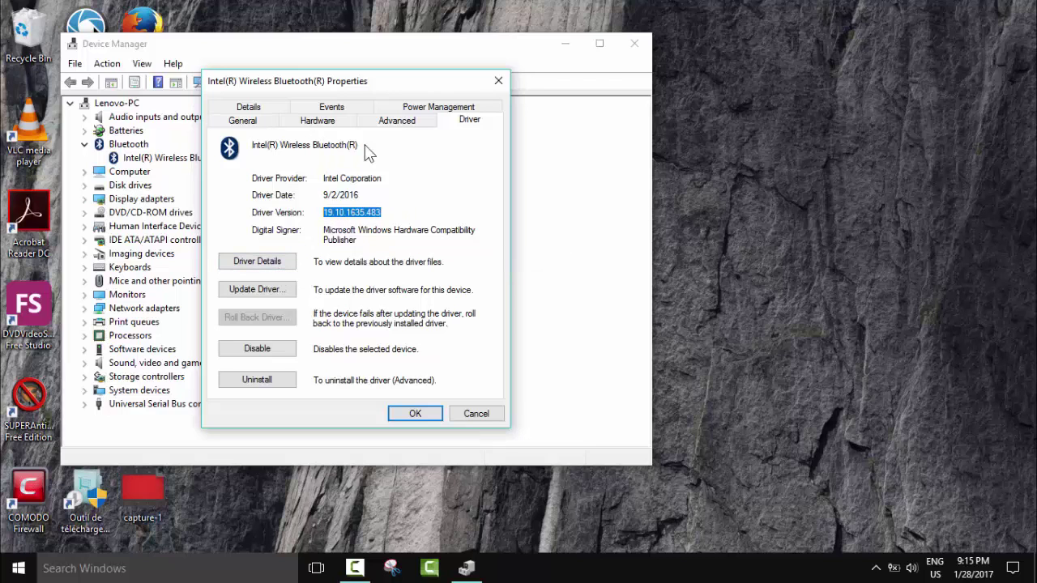
# Examine the Bluetooth adapter's event history, reading the Device migrated and both Device install requested entries
pyautogui.click(331, 107)
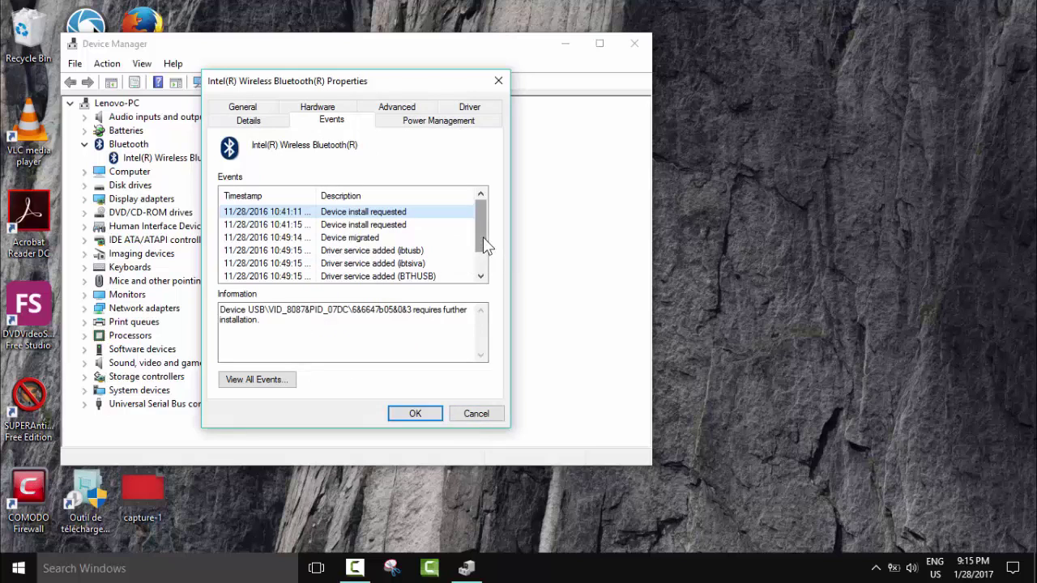
pyautogui.scroll(-1, 475, 224)
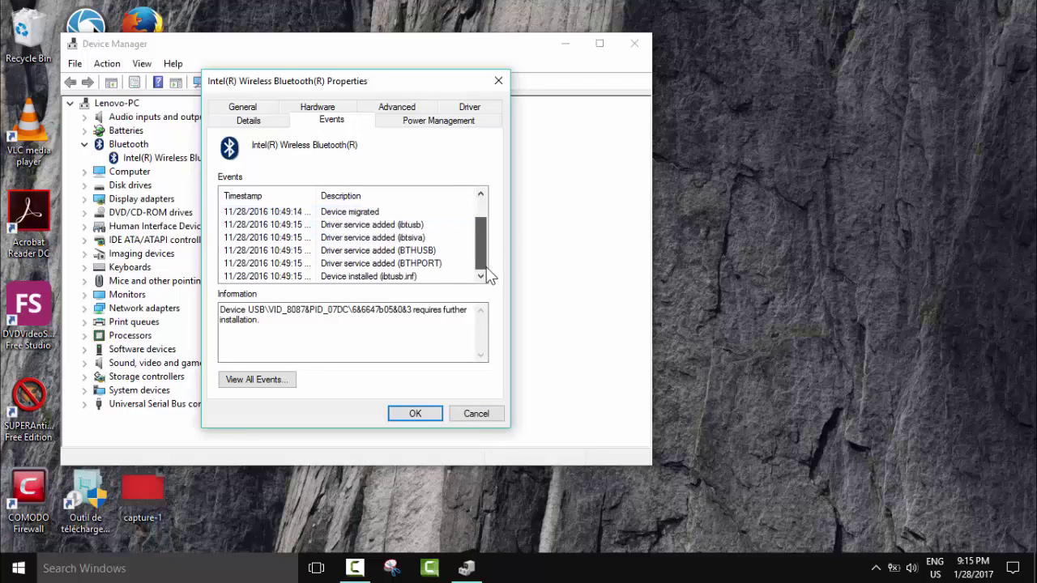
pyautogui.moveTo(479, 236); pyautogui.dragTo(479, 218)
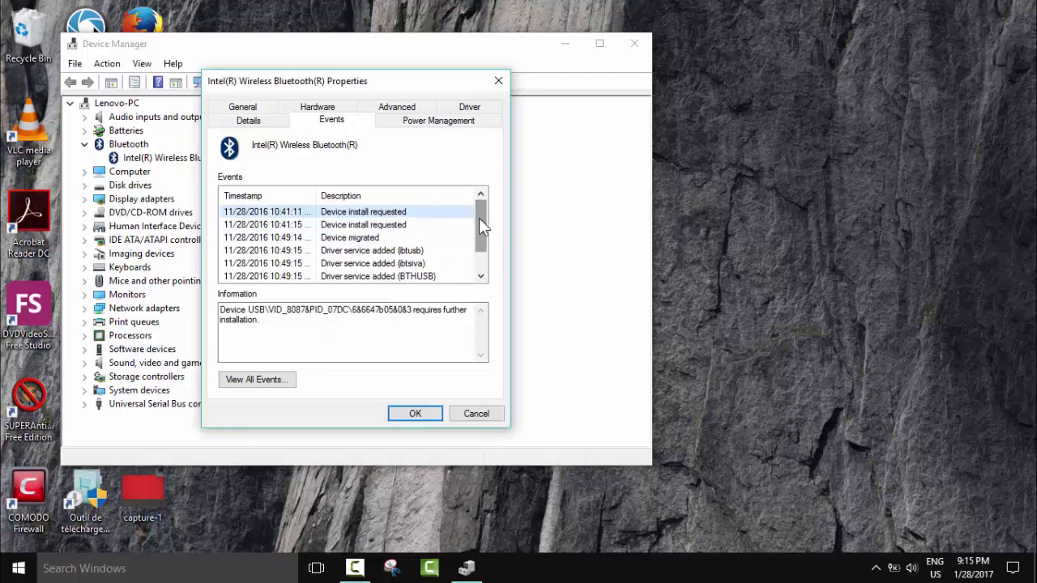
pyautogui.click(418, 237)
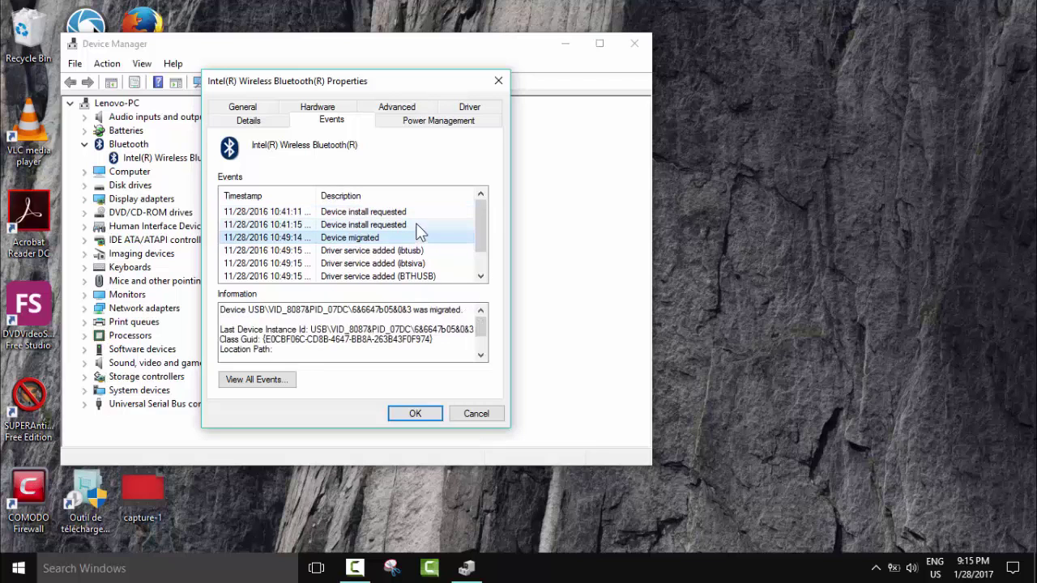
pyautogui.click(416, 225)
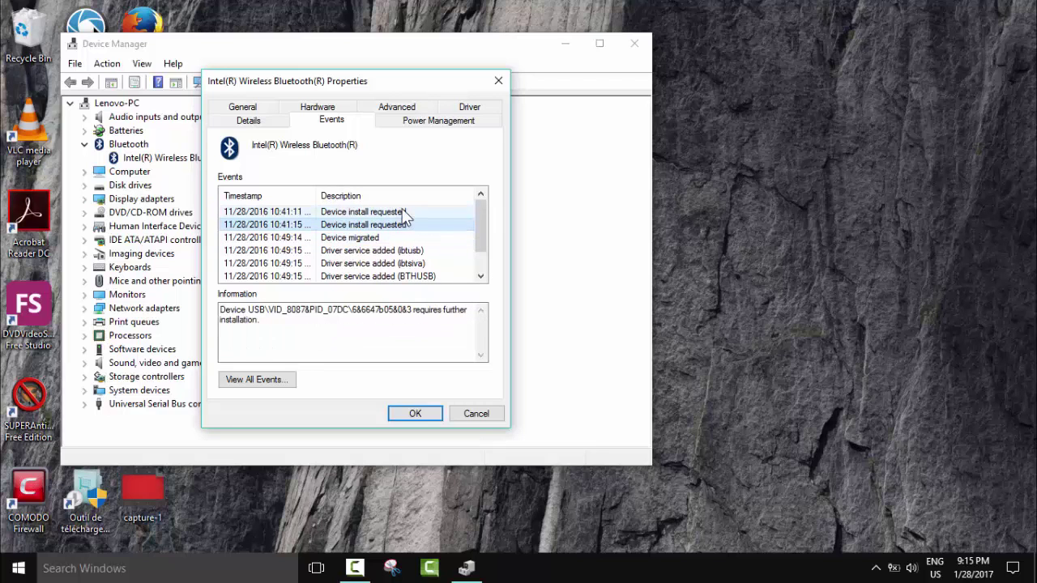
pyautogui.click(405, 213)
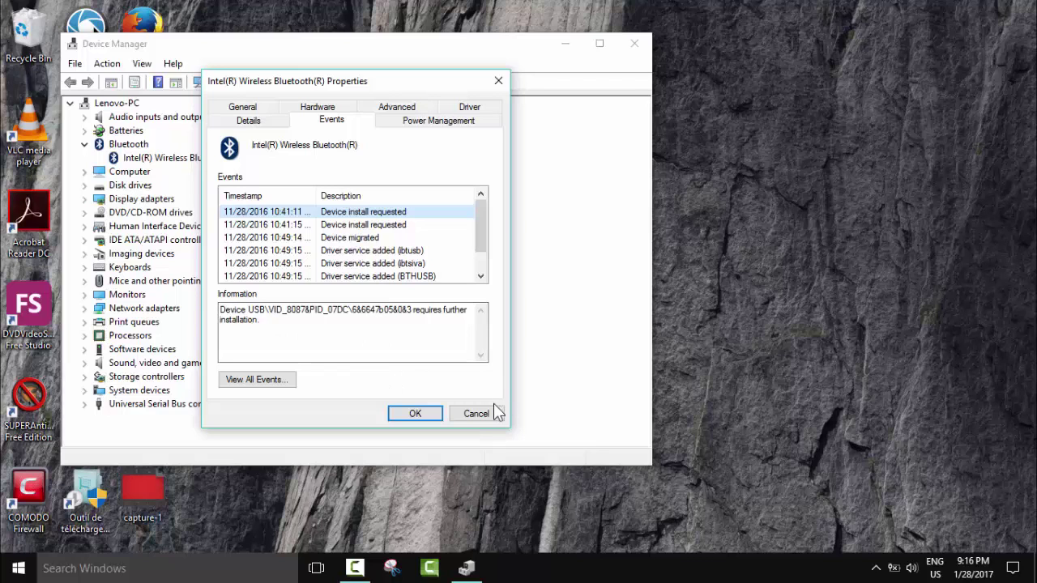
# Search automatically for updated driver software for the Bluetooth adapter, and close the wizard and the adapter's properties
pyautogui.click(274, 123)
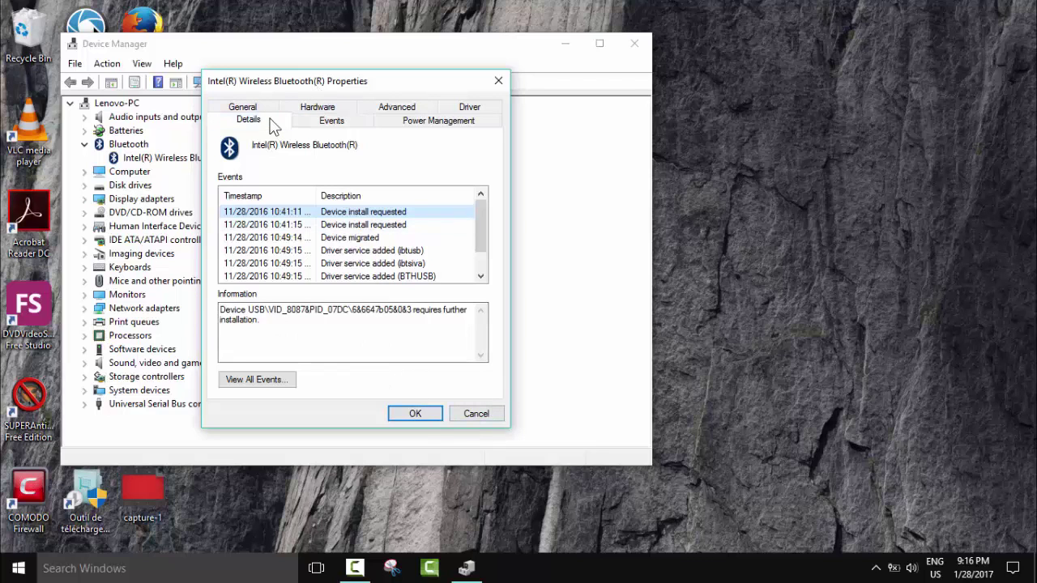
pyautogui.click(462, 109)
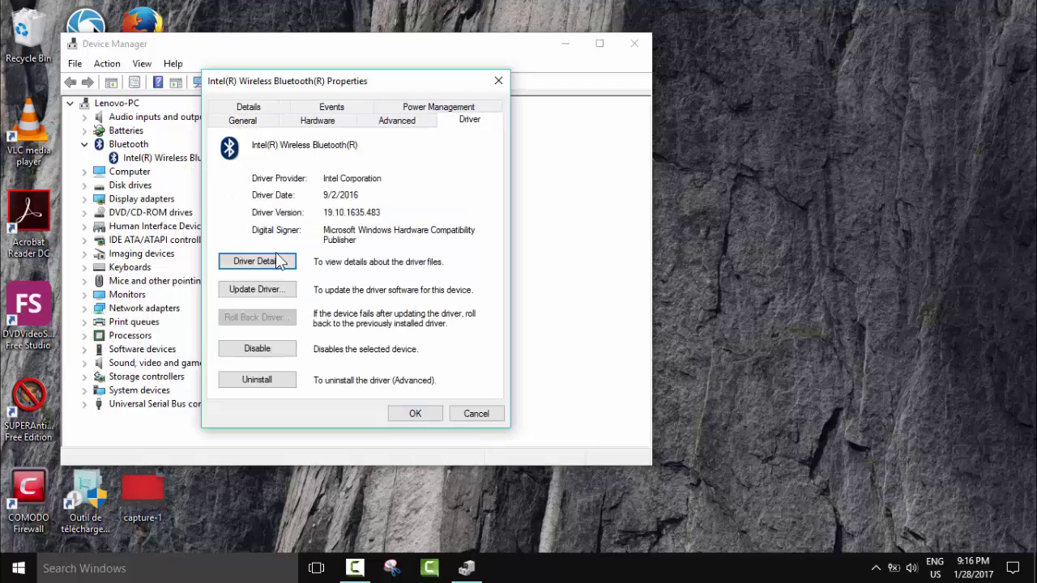
pyautogui.click(257, 290)
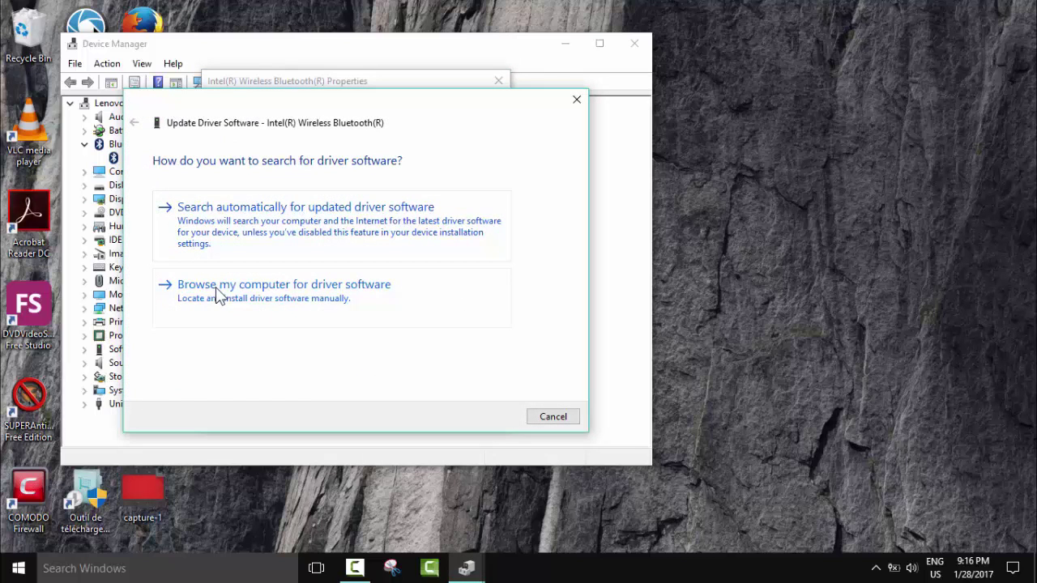
pyautogui.click(220, 212)
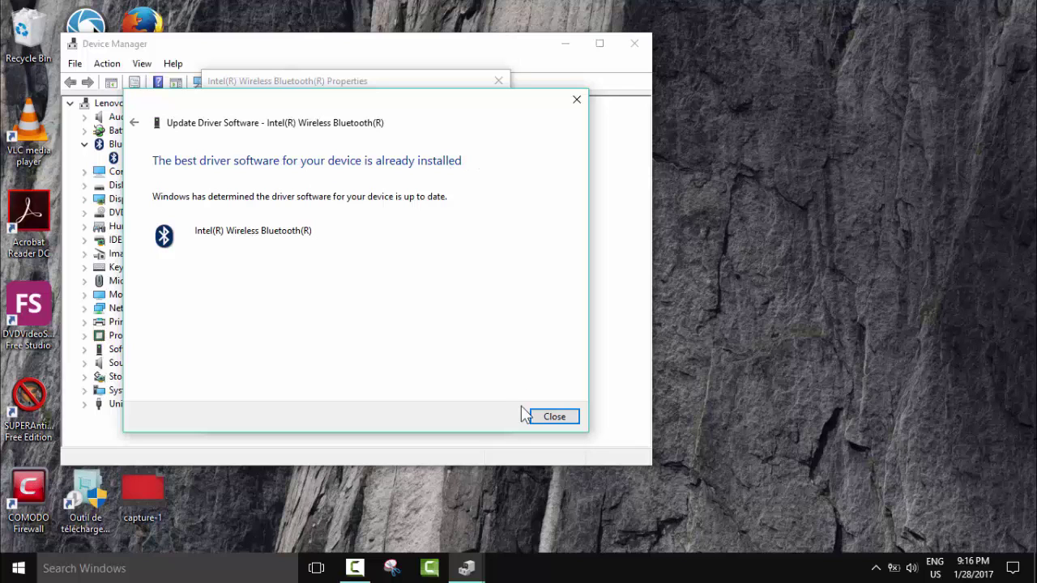
pyautogui.click(568, 417)
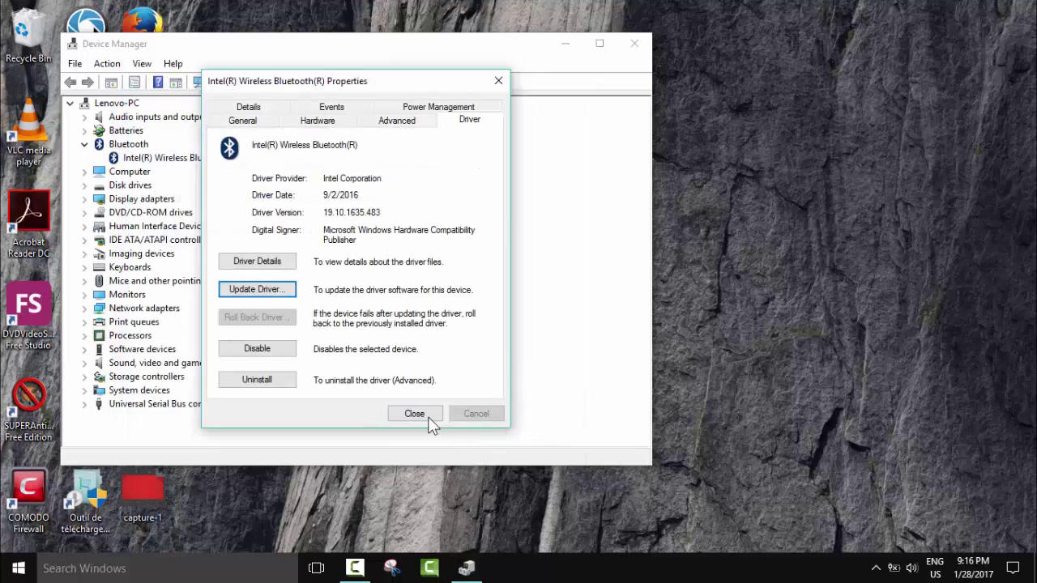
pyautogui.click(430, 419)
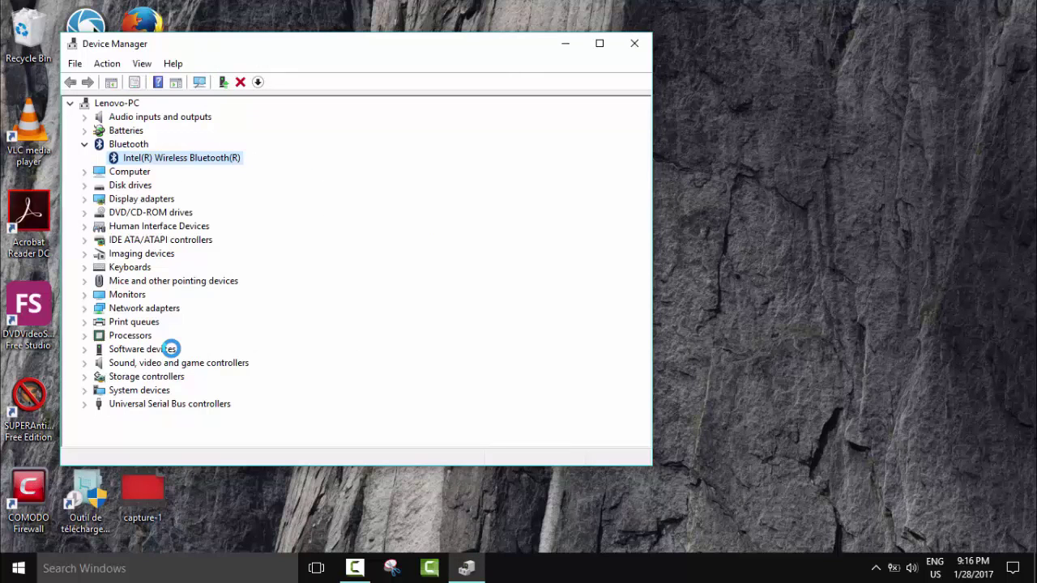
pyautogui.click(83, 145)
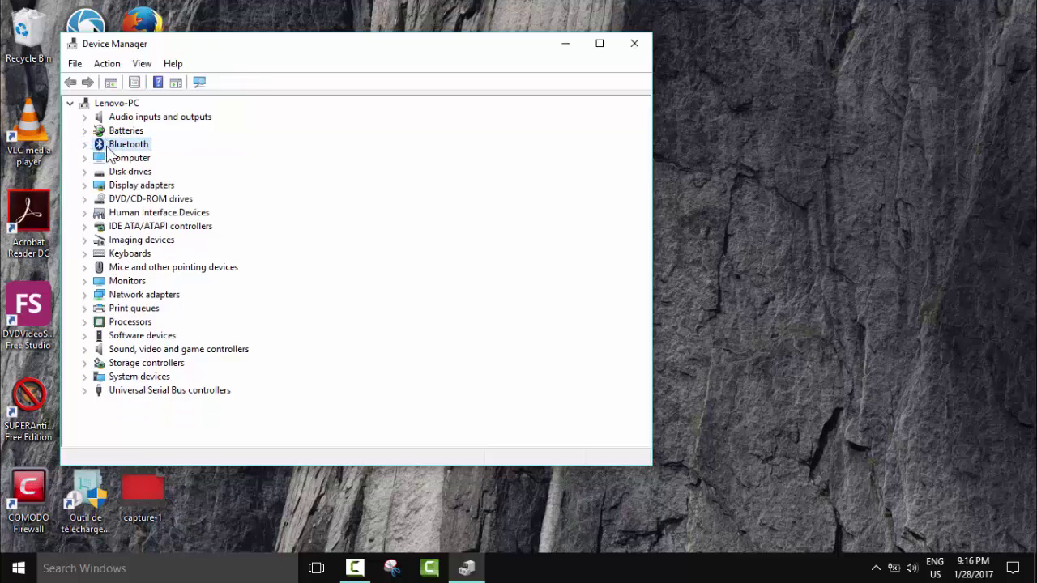
pyautogui.click(84, 145)
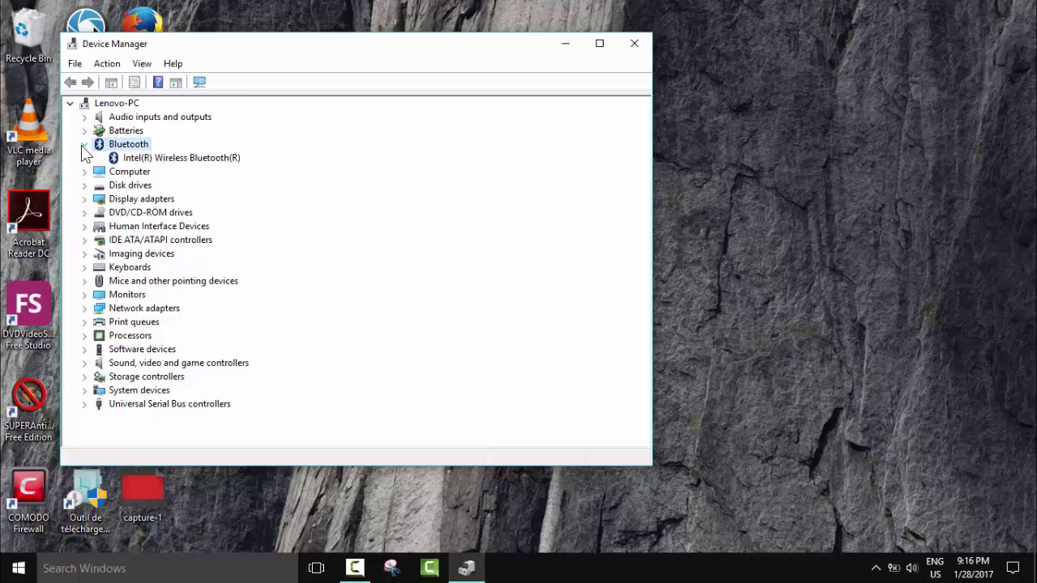
pyautogui.click(134, 159)
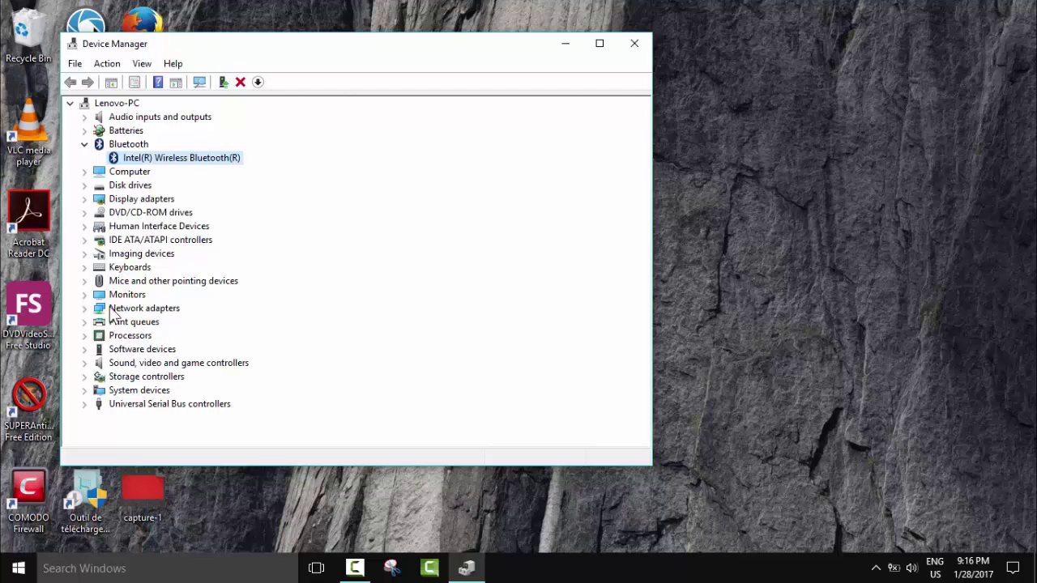
# Expand the pointing devices, keyboards and imaging devices categories, and open the properties of the Lenovo EasyCamera
pyautogui.click(83, 280)
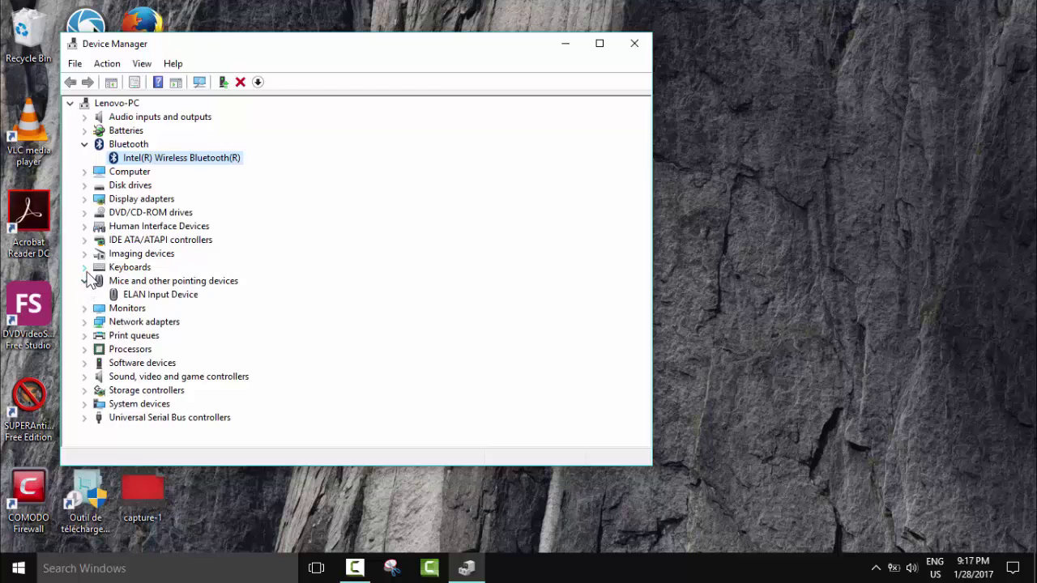
pyautogui.click(85, 268)
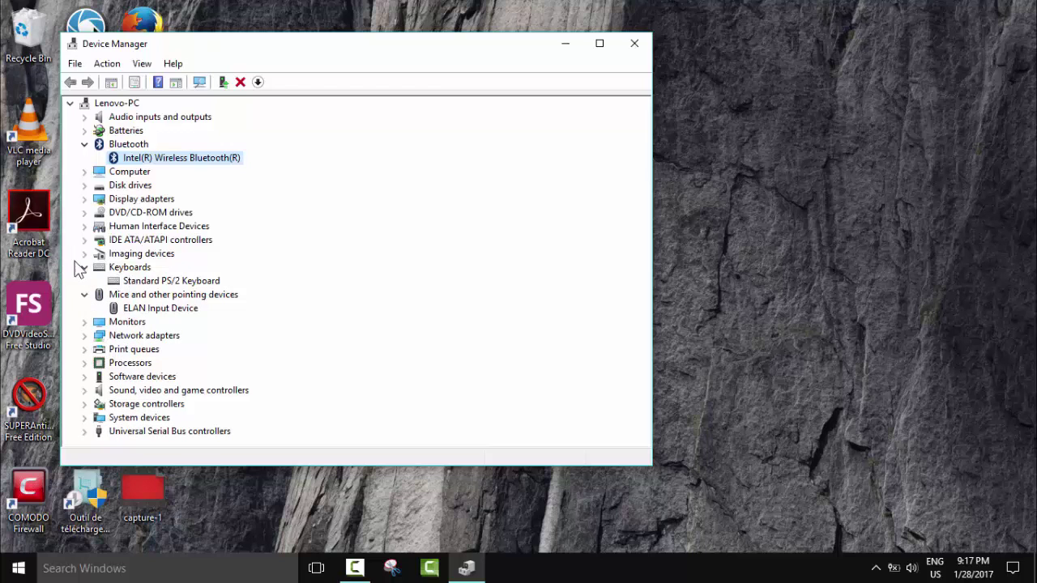
pyautogui.click(84, 254)
pyautogui.rightClick(135, 267)
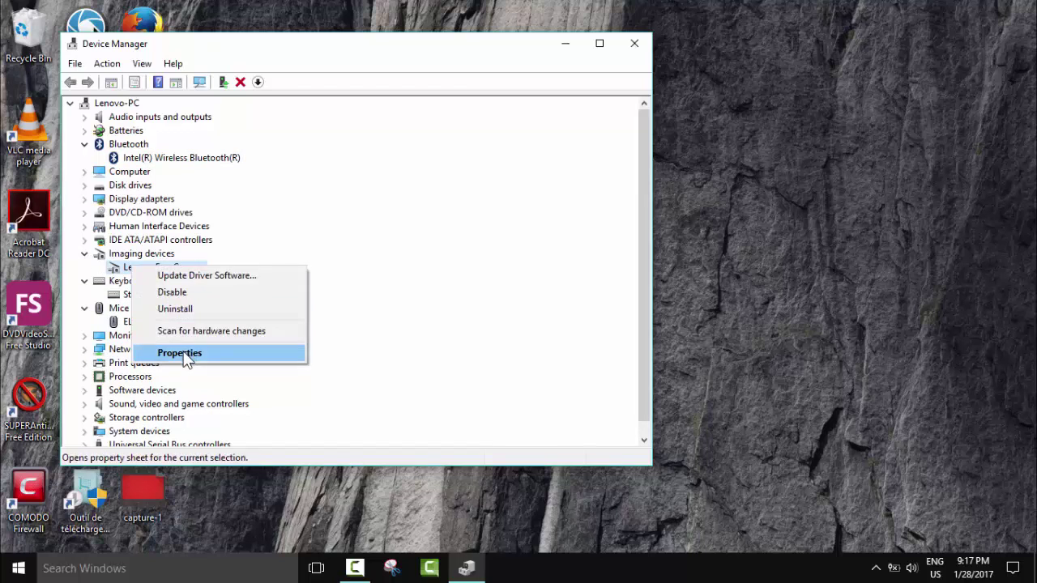
pyautogui.click(183, 354)
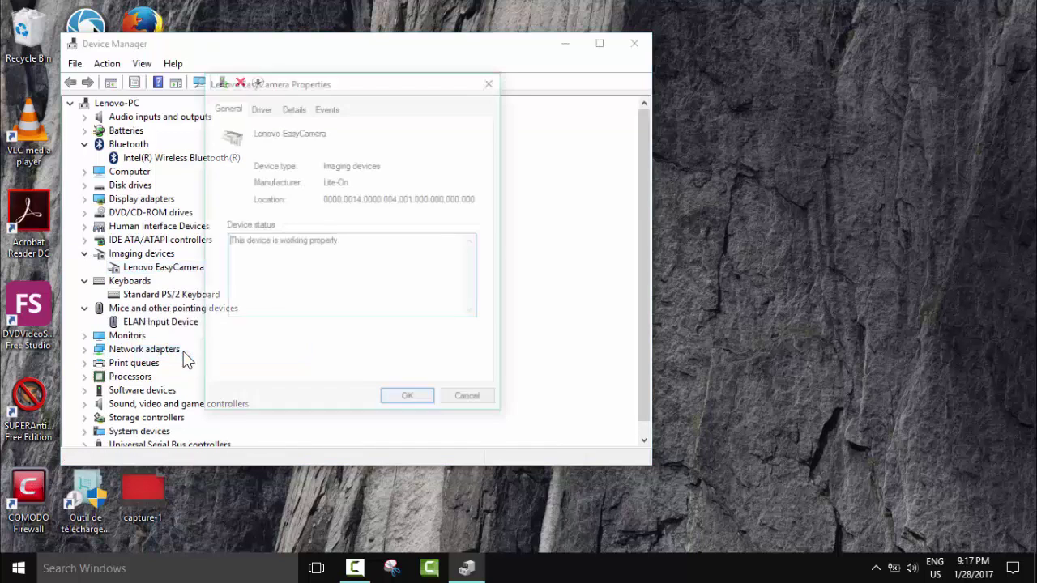
# Update the Lenovo EasyCamera driver by searching the computer's Documents folder including subfolders, and close the wizard and the camera's properties
pyautogui.click(261, 107)
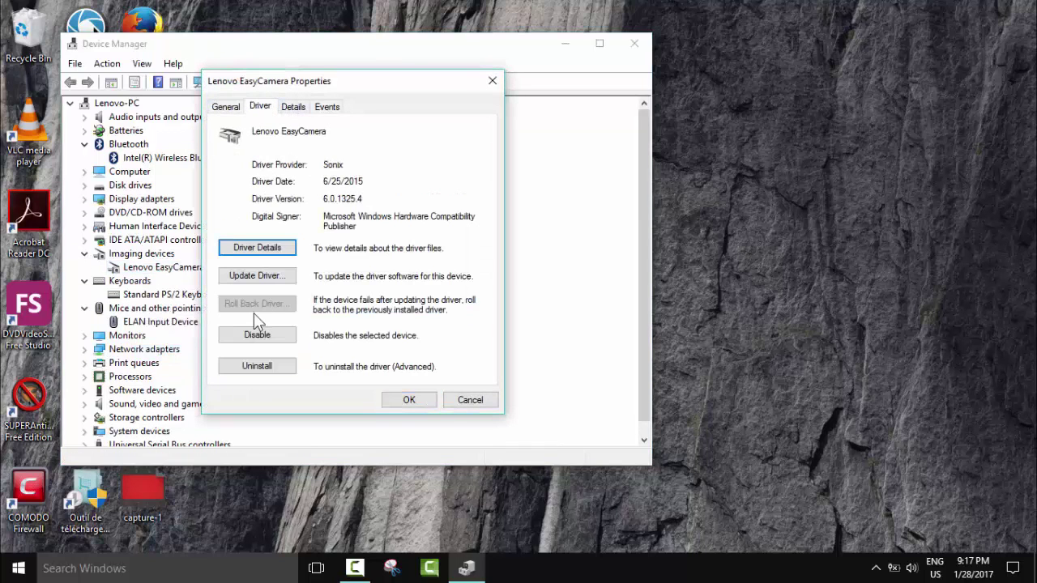
pyautogui.click(266, 280)
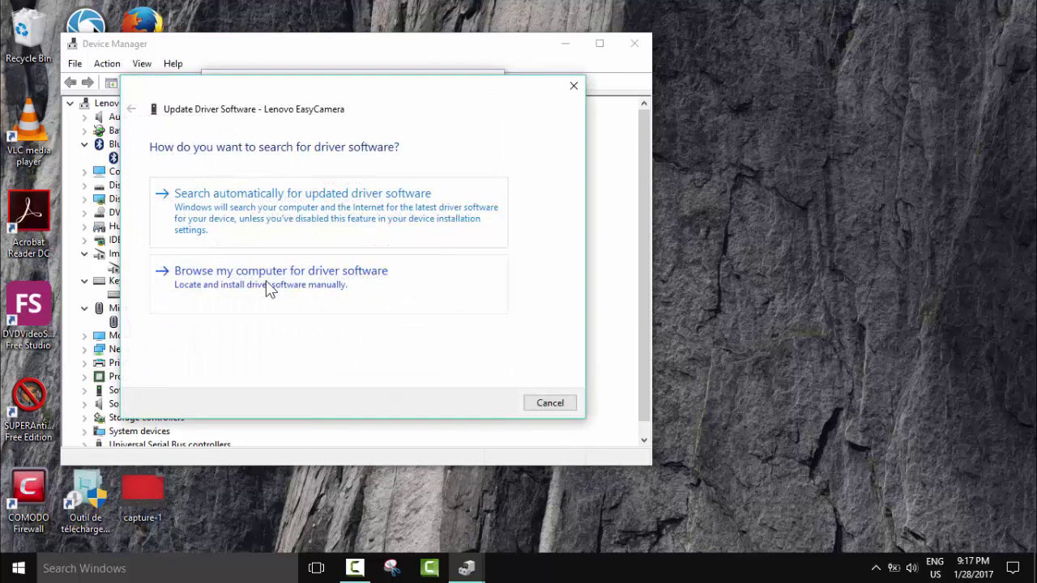
pyautogui.click(298, 285)
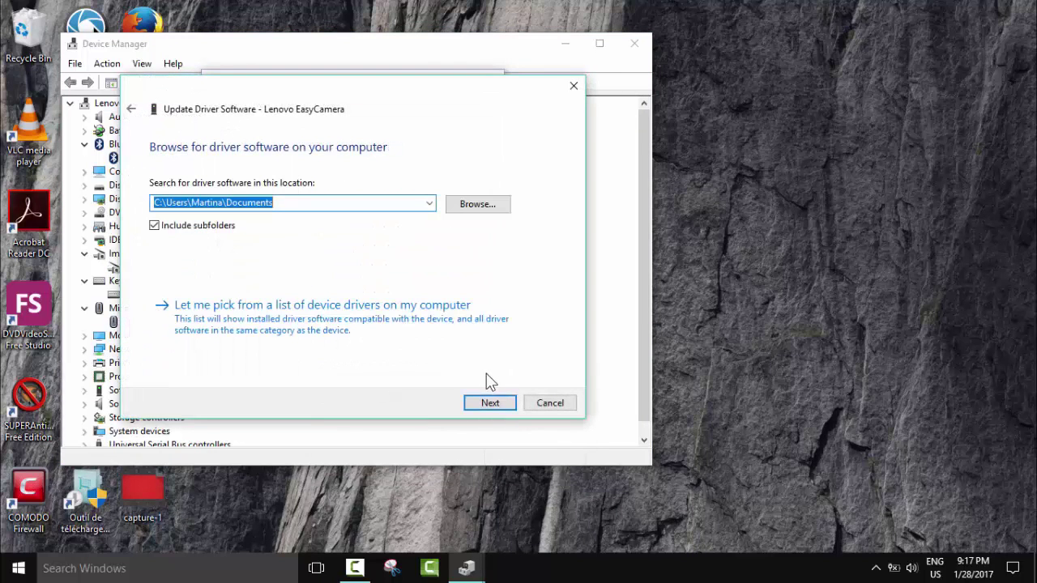
pyautogui.click(489, 403)
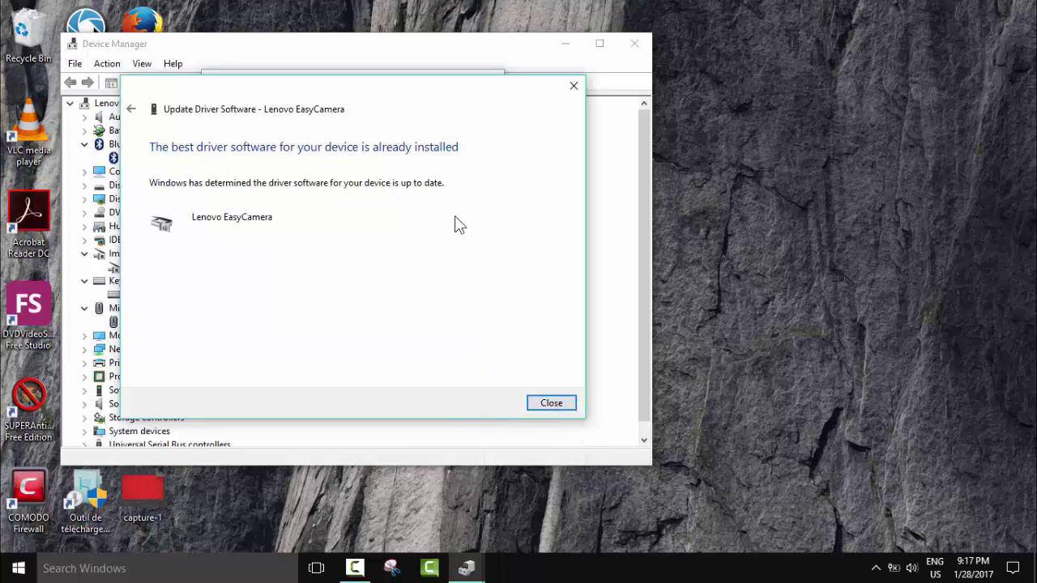
pyautogui.click(551, 403)
pyautogui.click(412, 397)
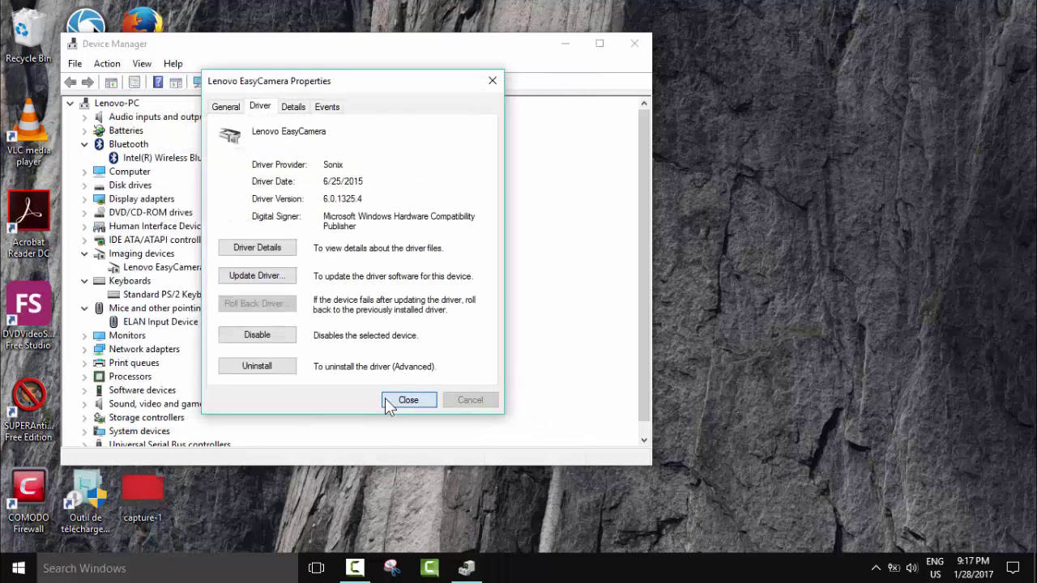